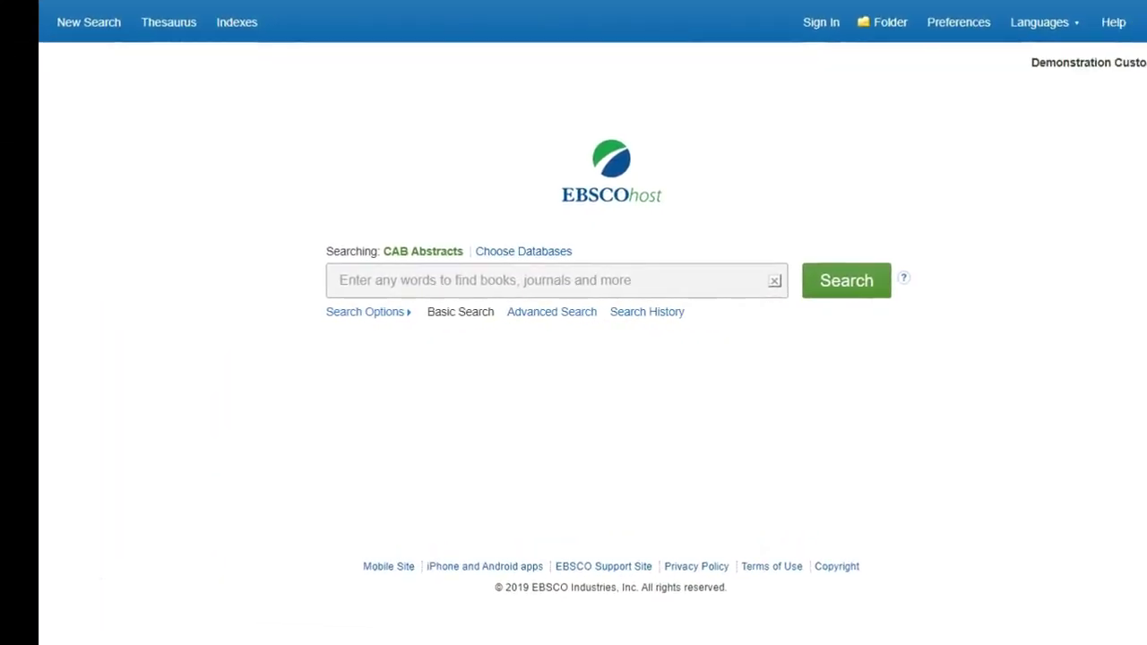
- Search CAB Abstracts for 'zoonoses', returning 53,392 results
type("z")
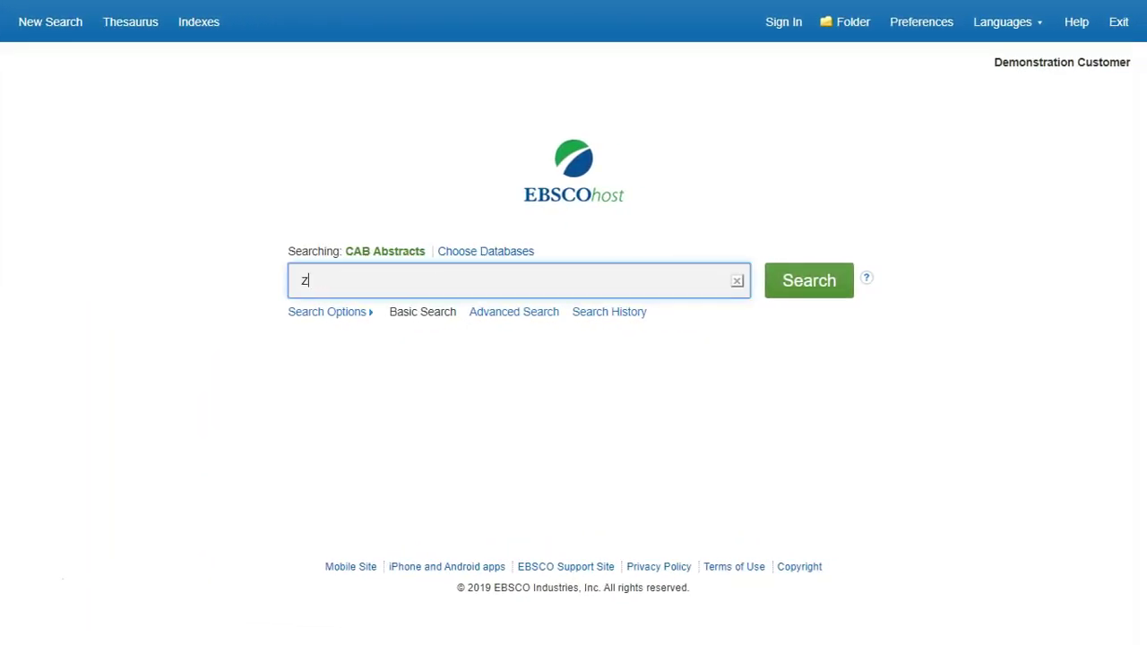
type("oono")
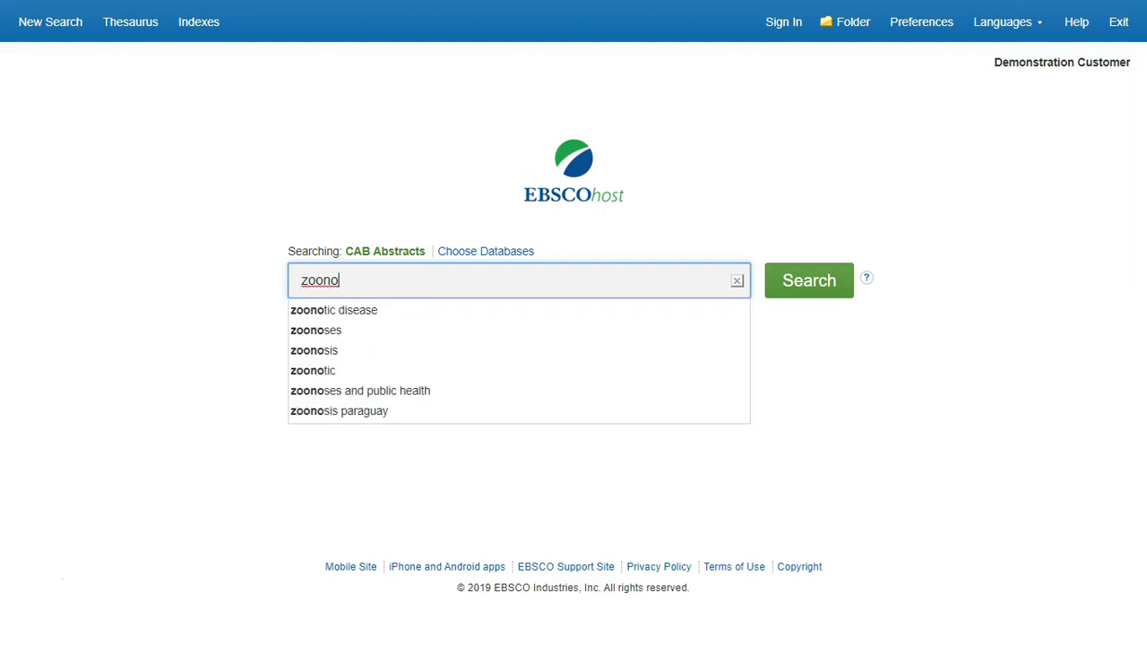
type("se")
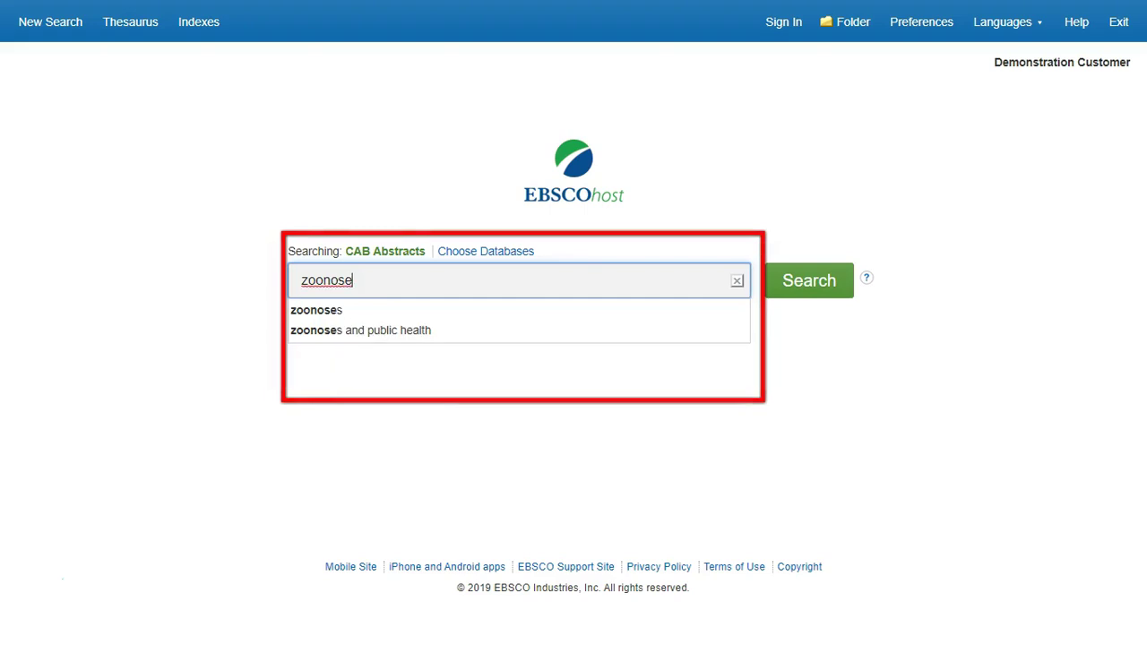
type("s")
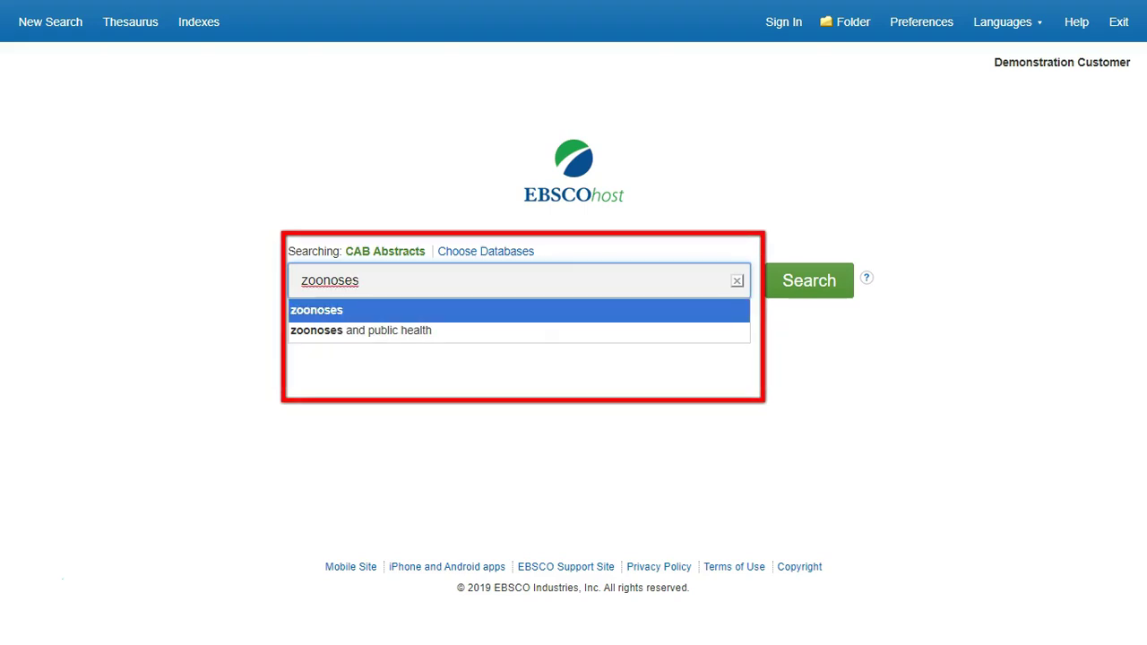
key("Return")
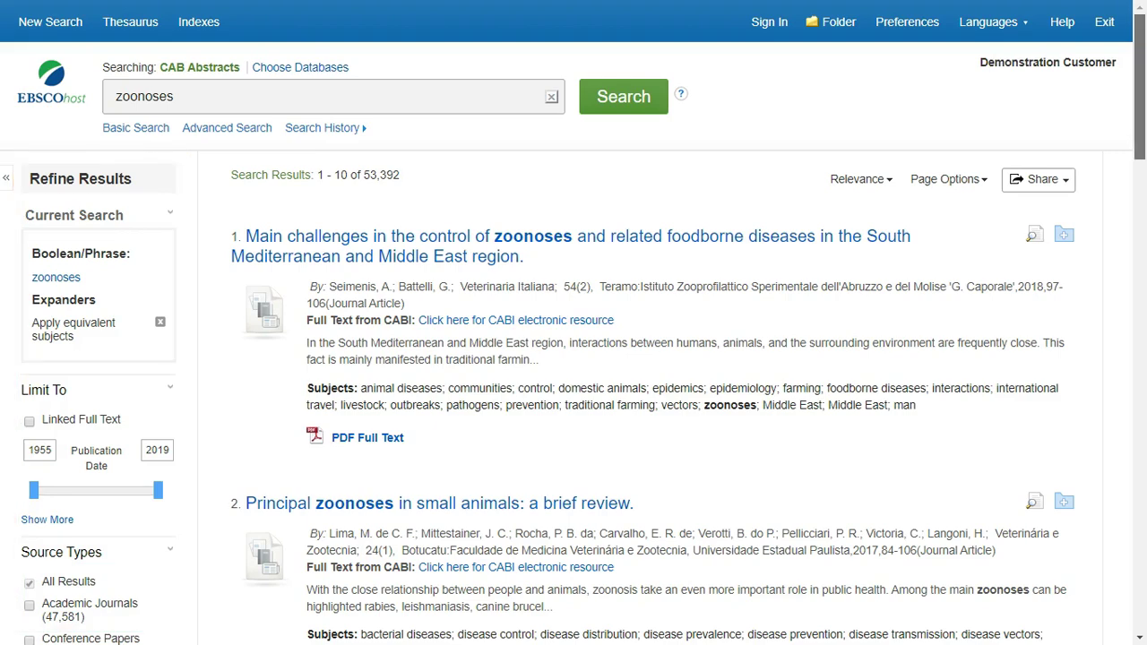
- Expand the Subject: Thesaurus Term facet and open its full term list with hit counts
scroll(574, 323, "down", 2)
scroll(574, 323, "down", 1)
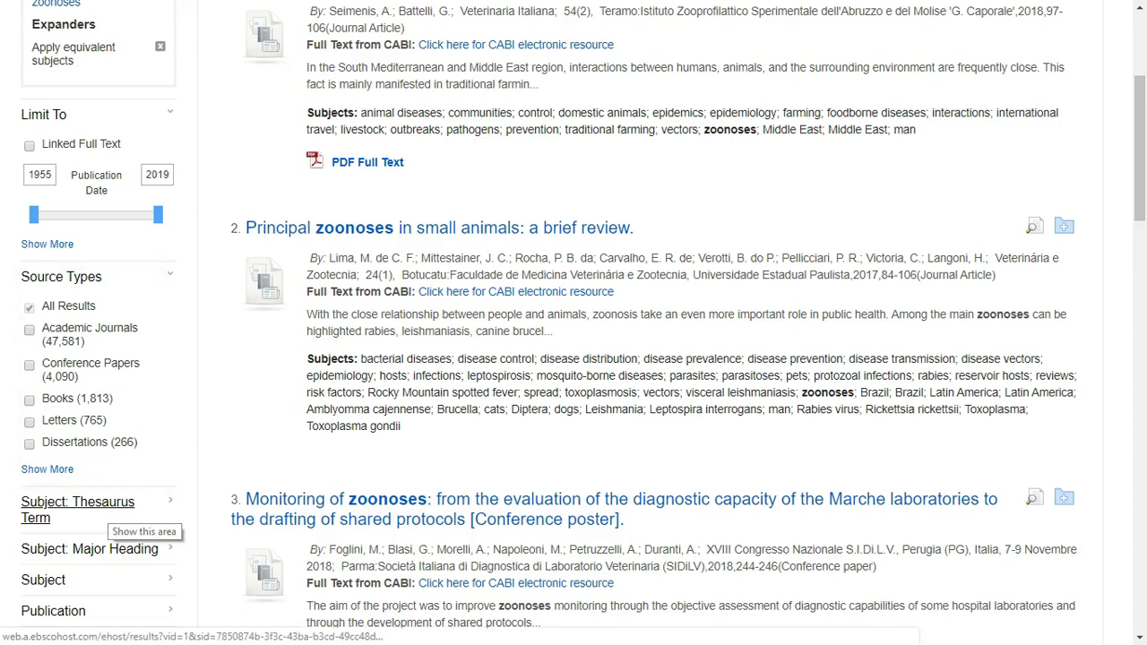
left_click(103, 504)
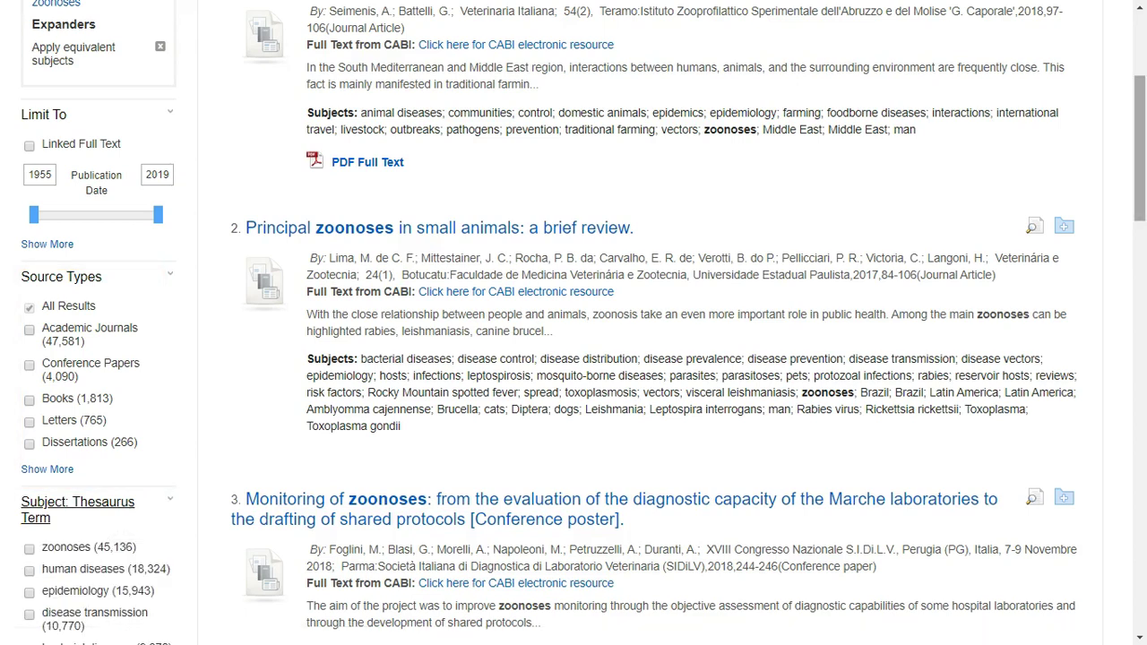
left_click_drag(1140, 149, 1140, 237)
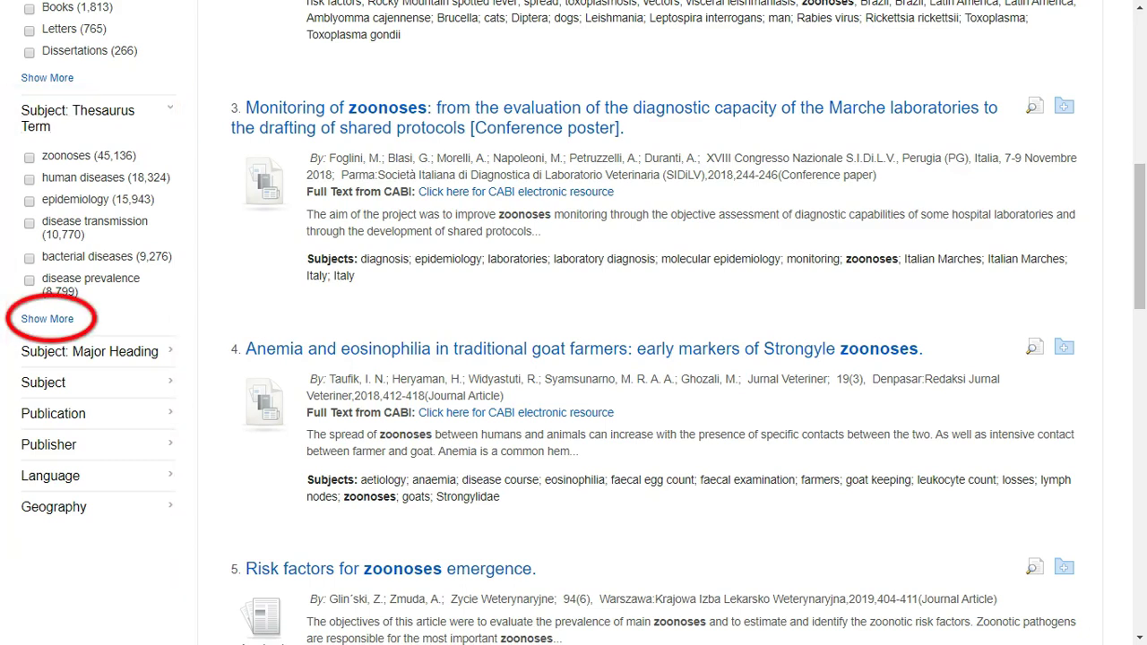
left_click_drag(21, 320, 73, 319)
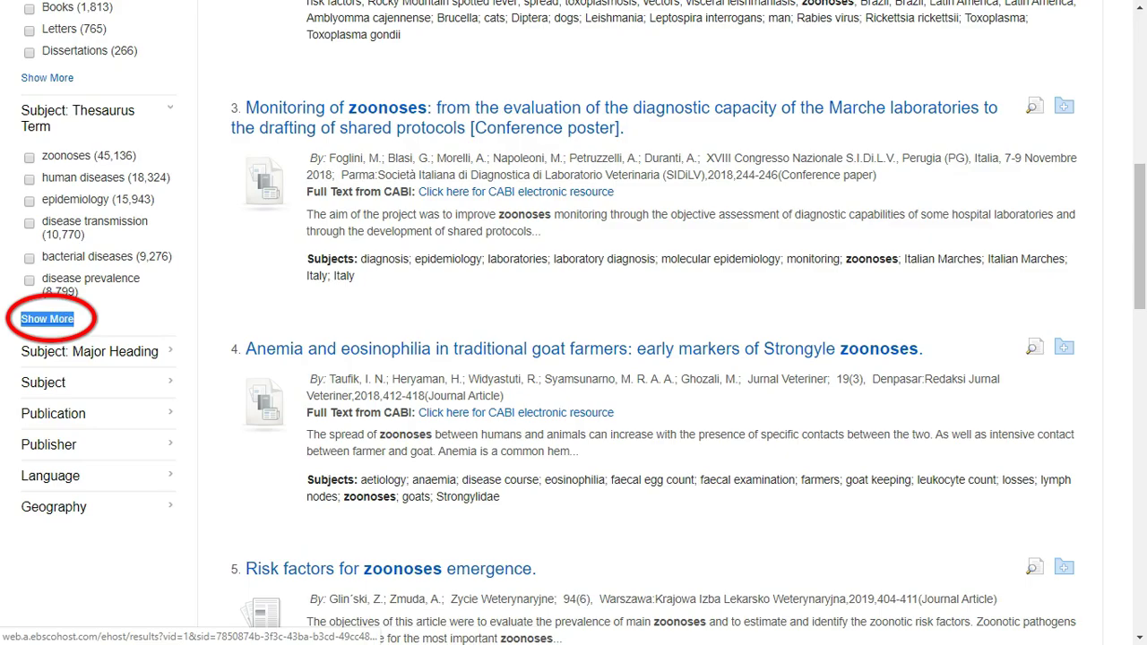
left_click(46, 319)
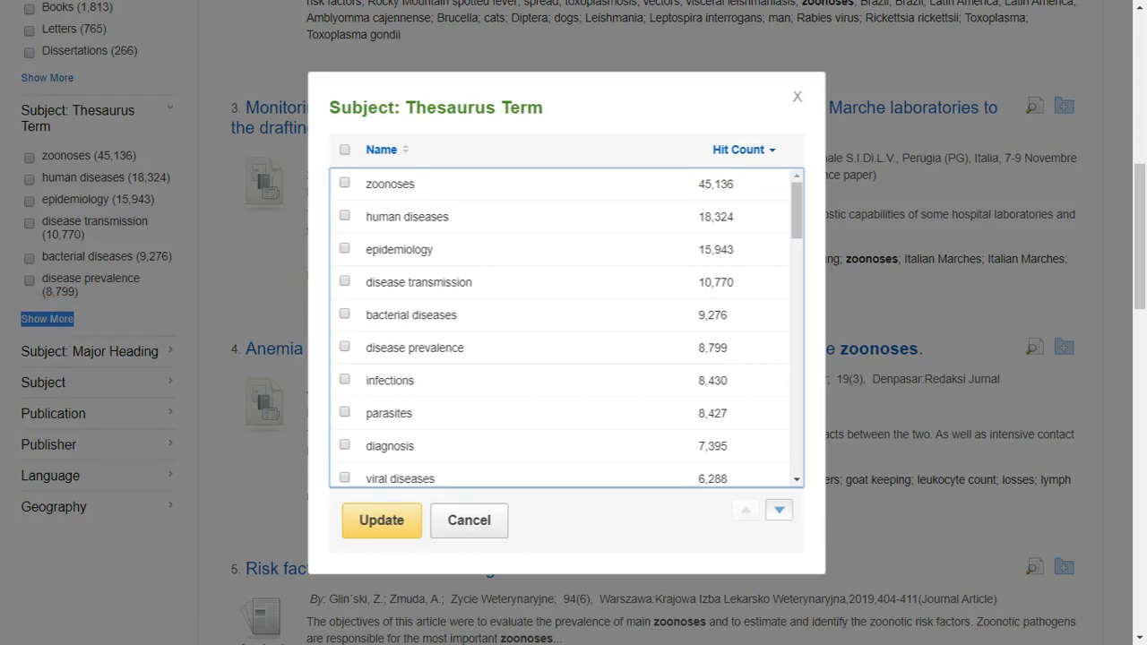
- Limit the results to the thesaurus term zoonoses, narrowing them to 45,136 records
left_click(344, 183)
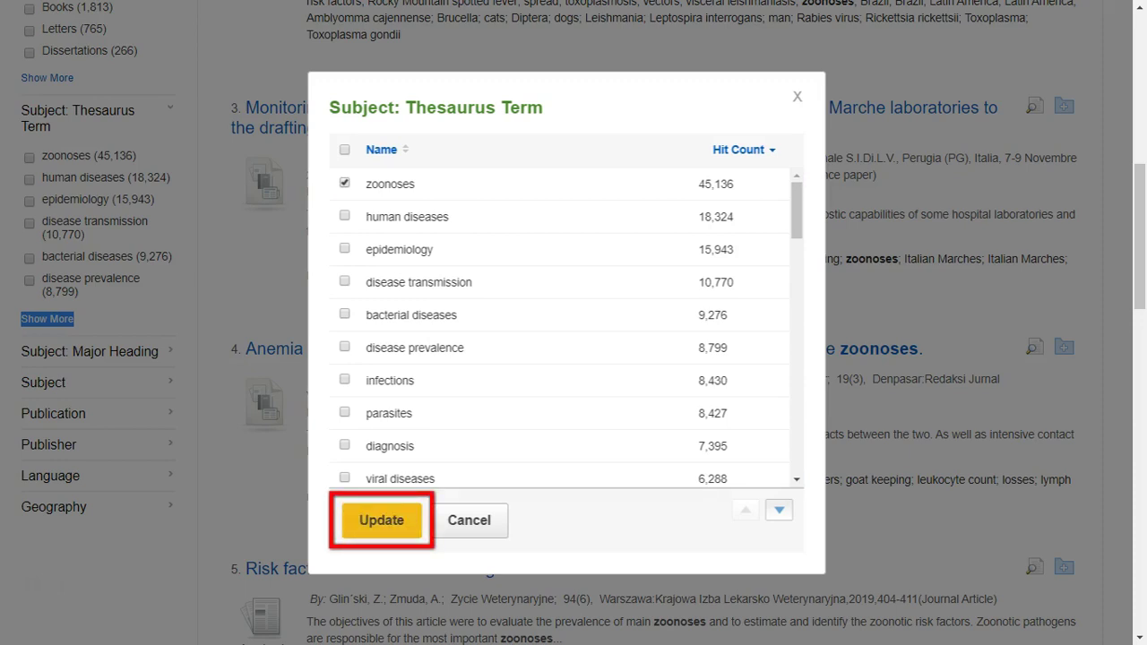
left_click(381, 520)
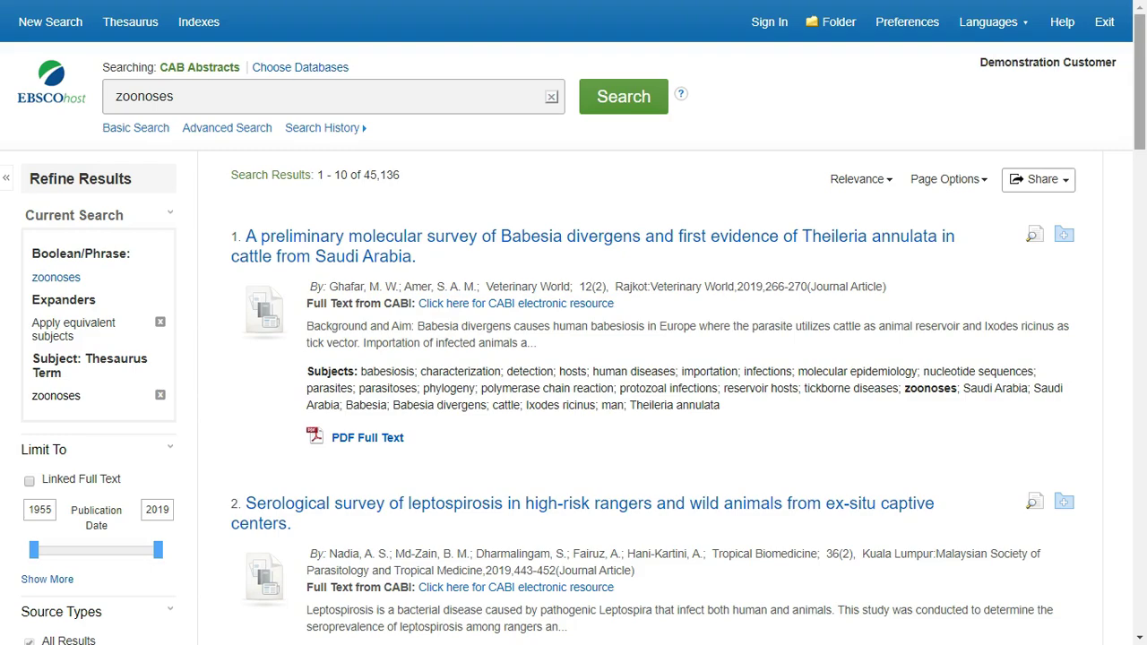
- Reopen the full Subject: Thesaurus Term list, now headed by human diseases (15,788)
scroll(574, 358, "down", 3)
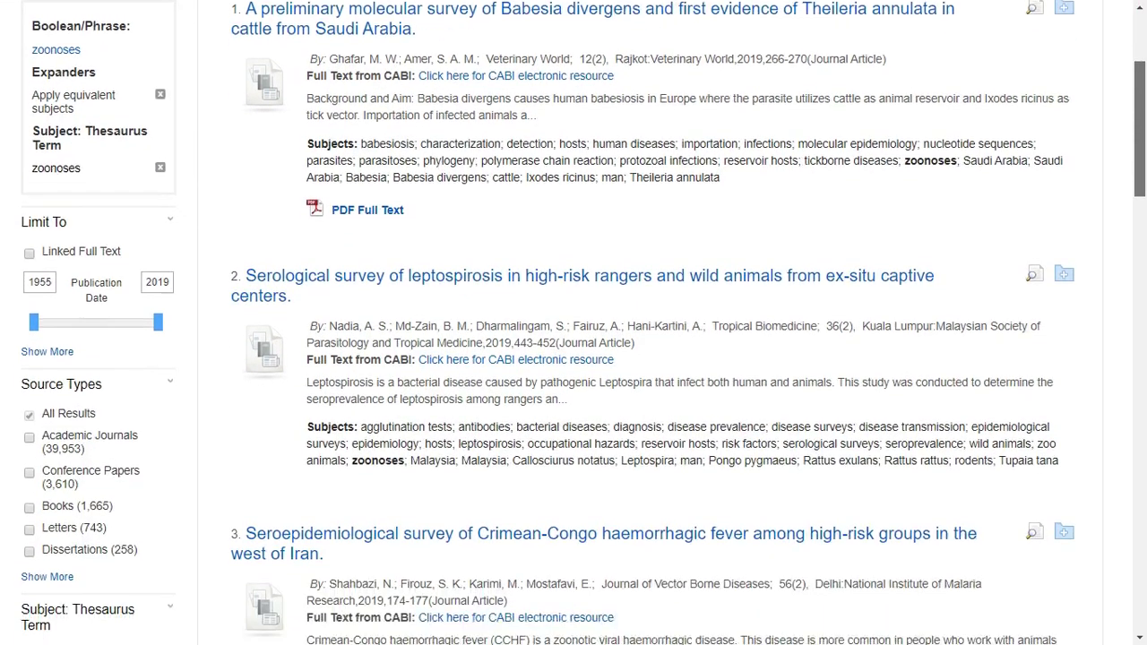
scroll(574, 358, "down", 2)
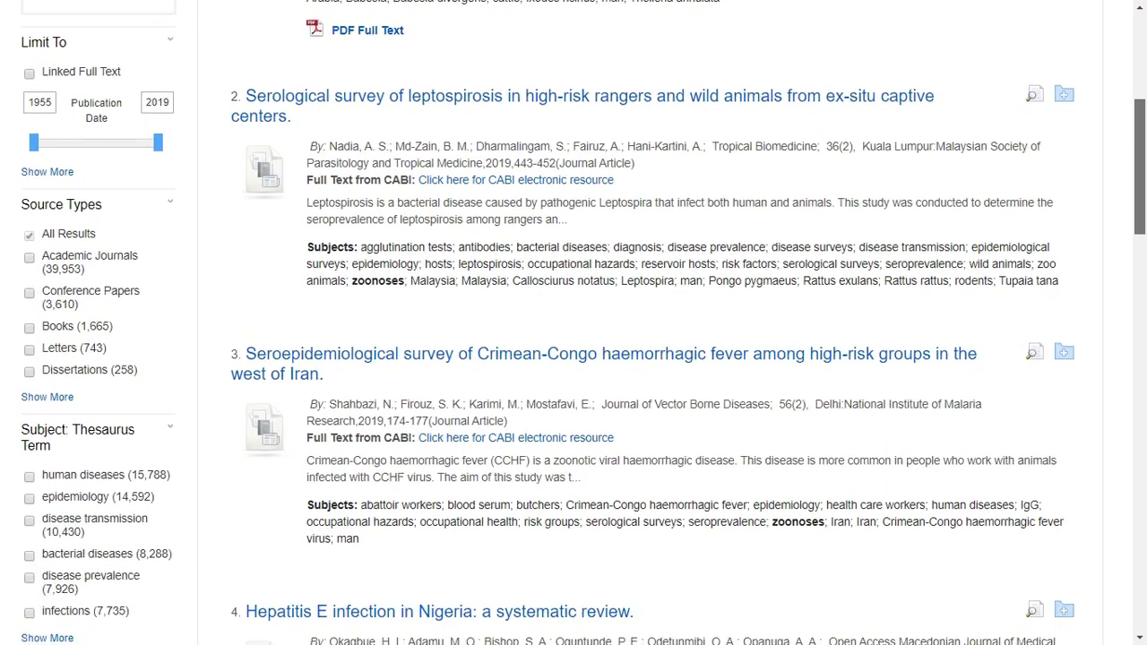
scroll(573, 358, "down", 1)
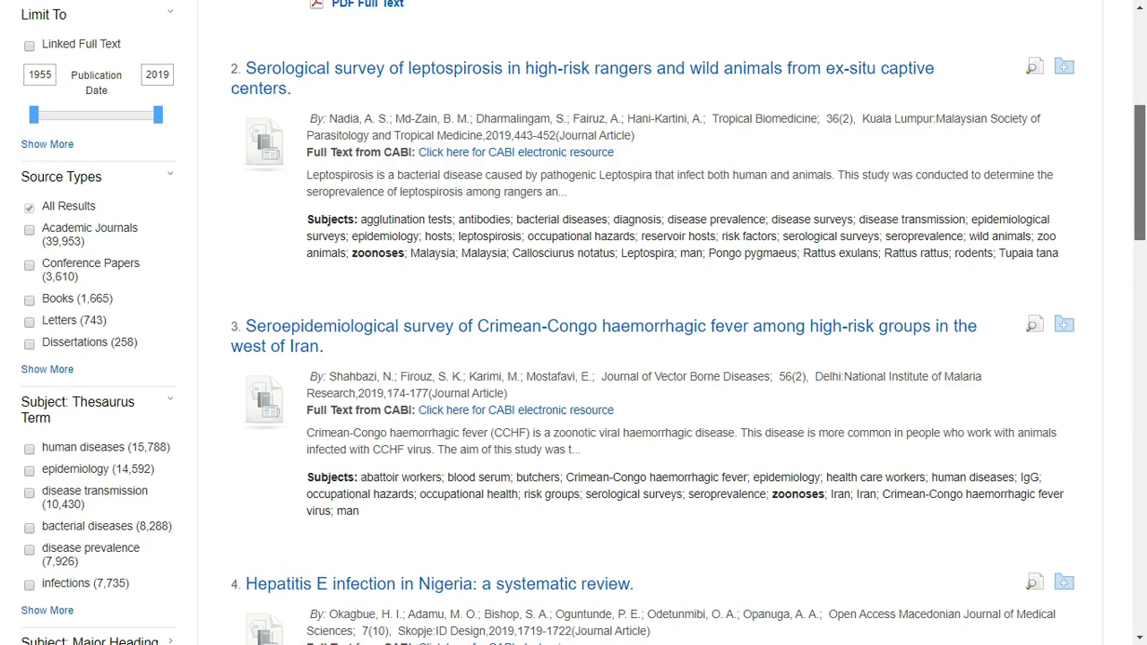
scroll(574, 359, "down", 4)
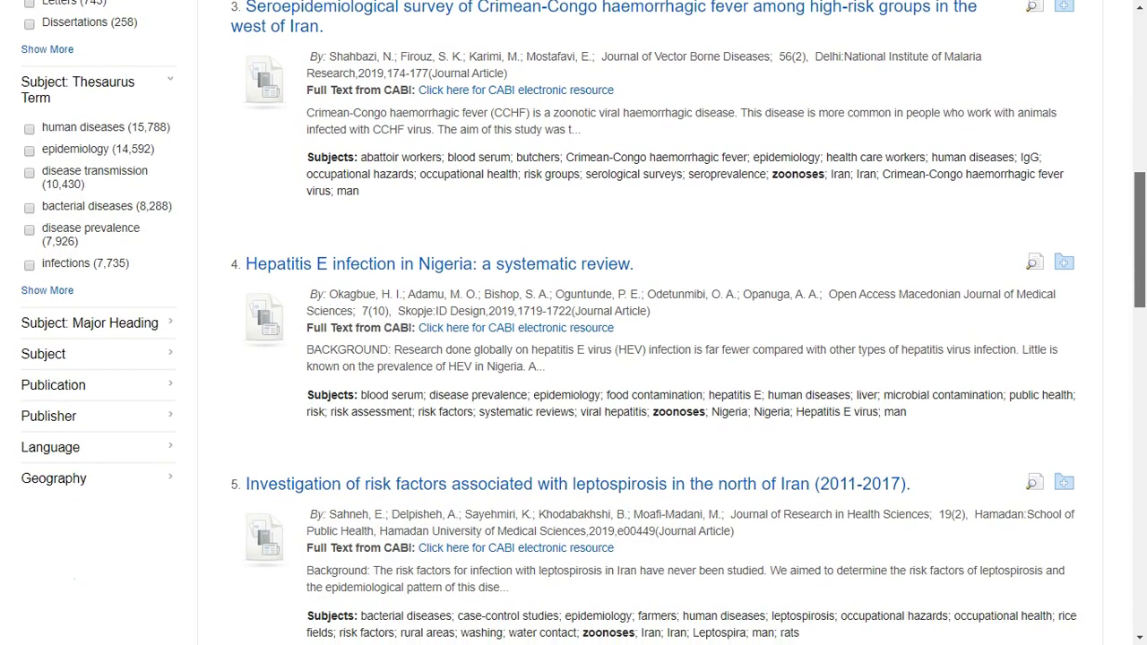
scroll(573, 323, "down", 1)
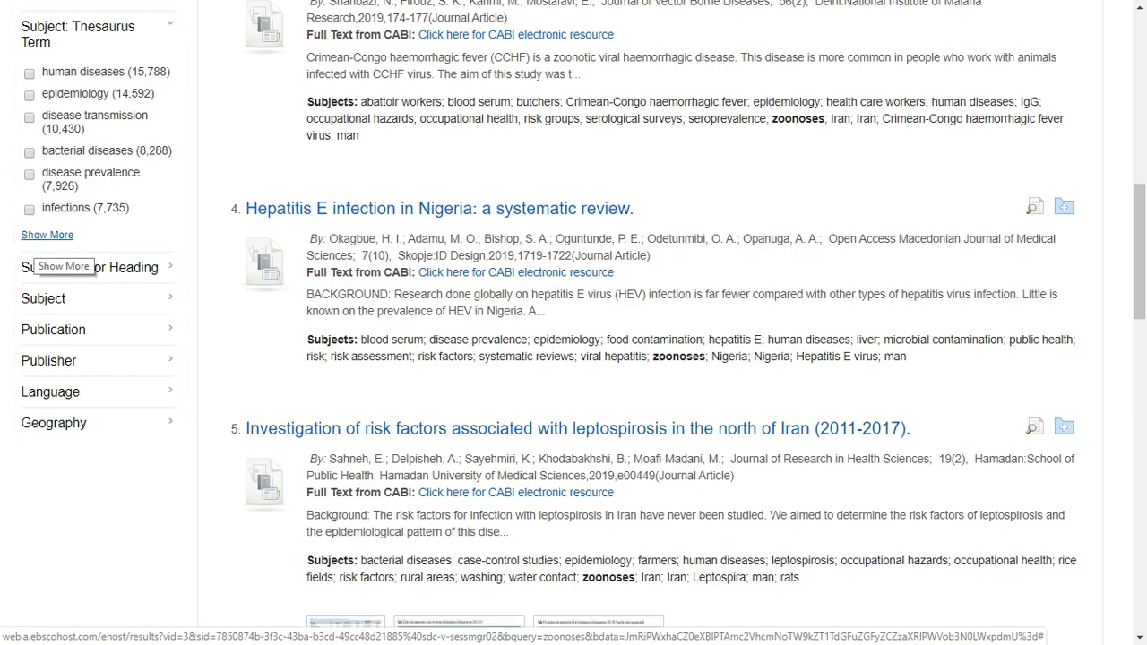
left_click(46, 235)
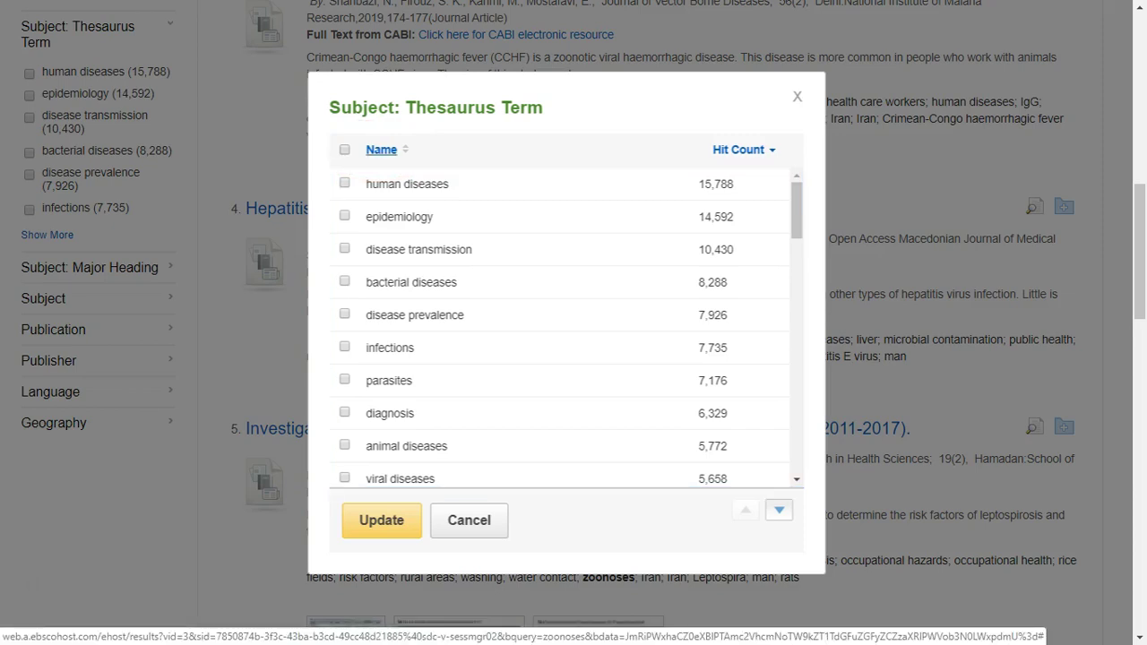
- Sort the term list by Name and add food safety as a limiter, giving 1,910 results
left_click(381, 150)
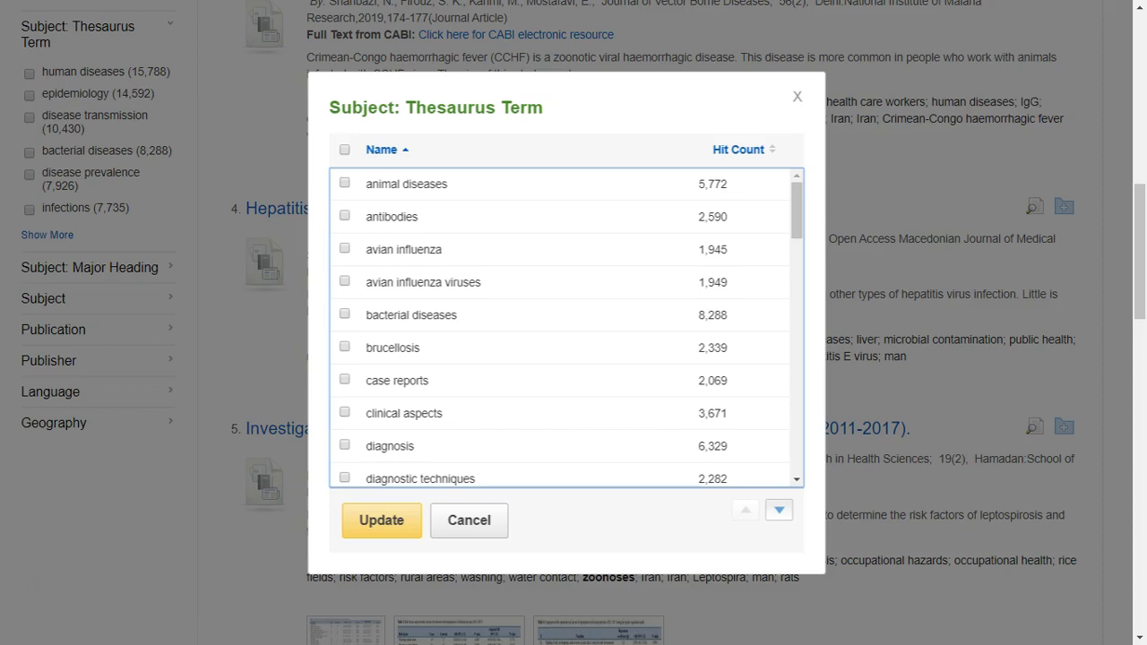
scroll(566, 327, "down", 3)
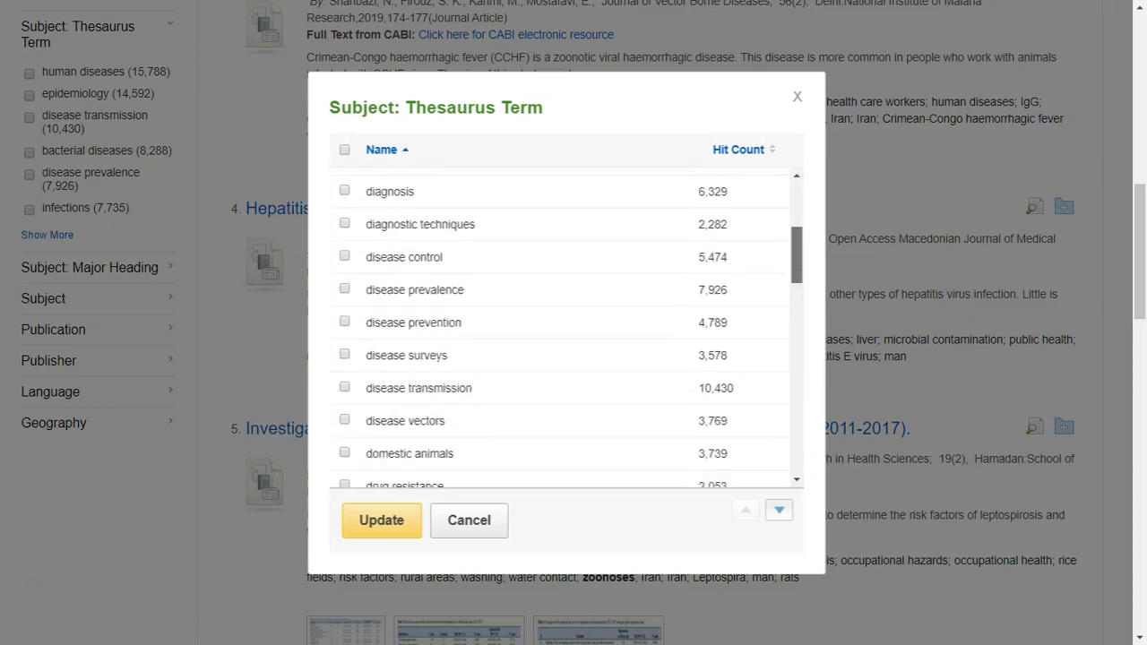
scroll(566, 327, "down", 3)
scroll(566, 327, "down", 1)
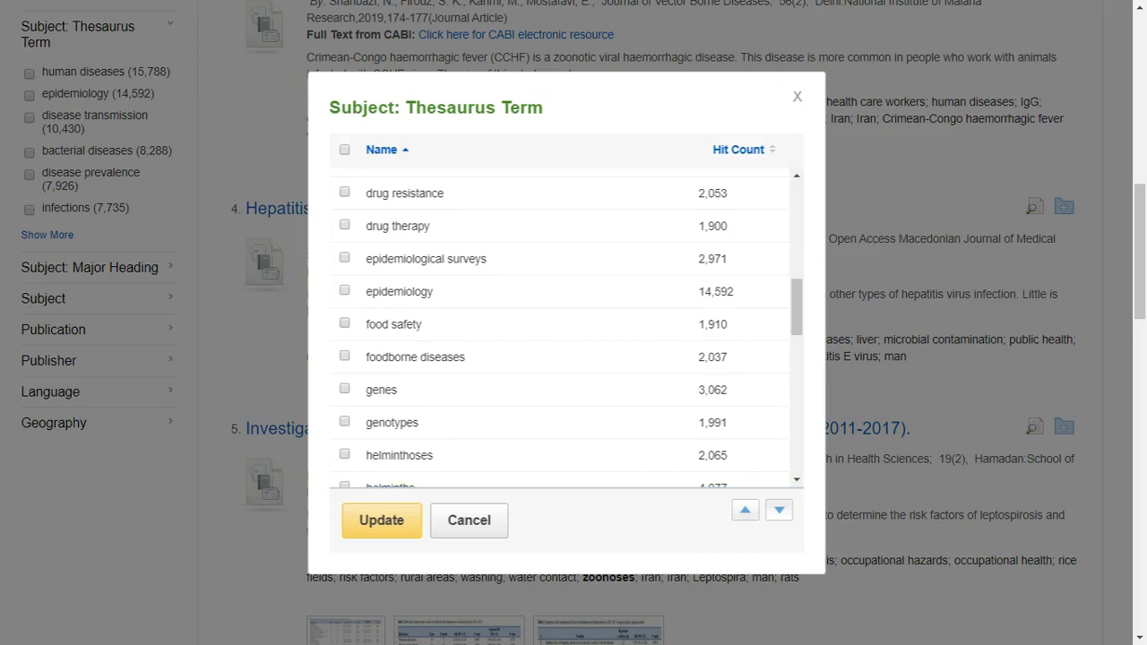
left_click(344, 322)
left_click(381, 520)
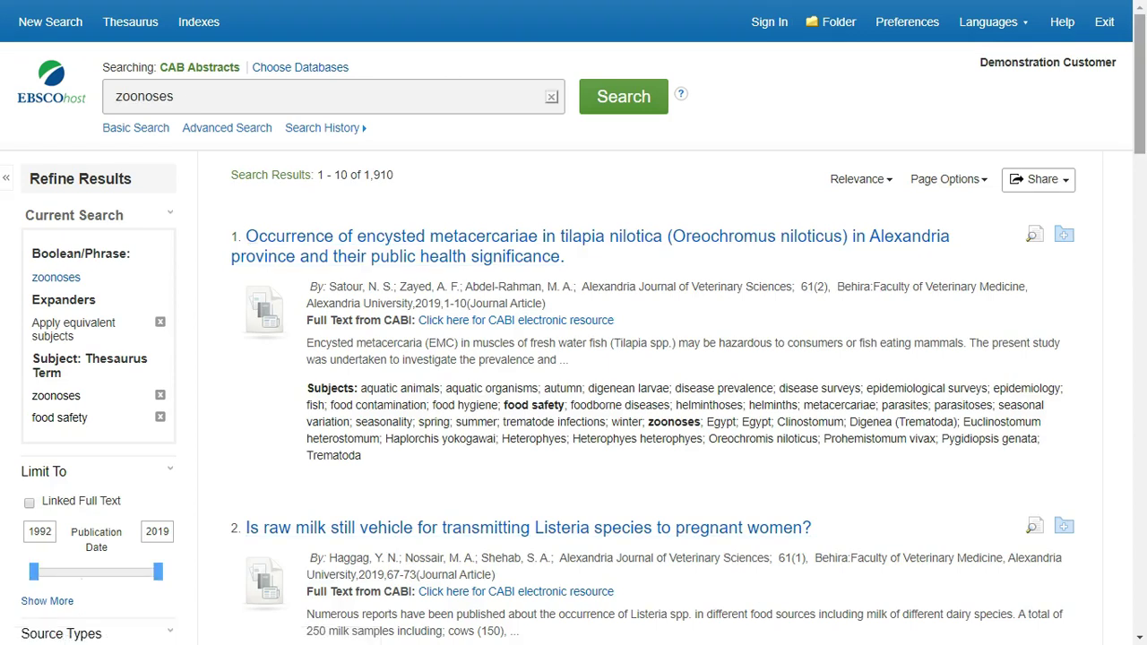
- Limit the results to Linked Full Text, cutting 1,910 records to 622
scroll(574, 322, "down", 1)
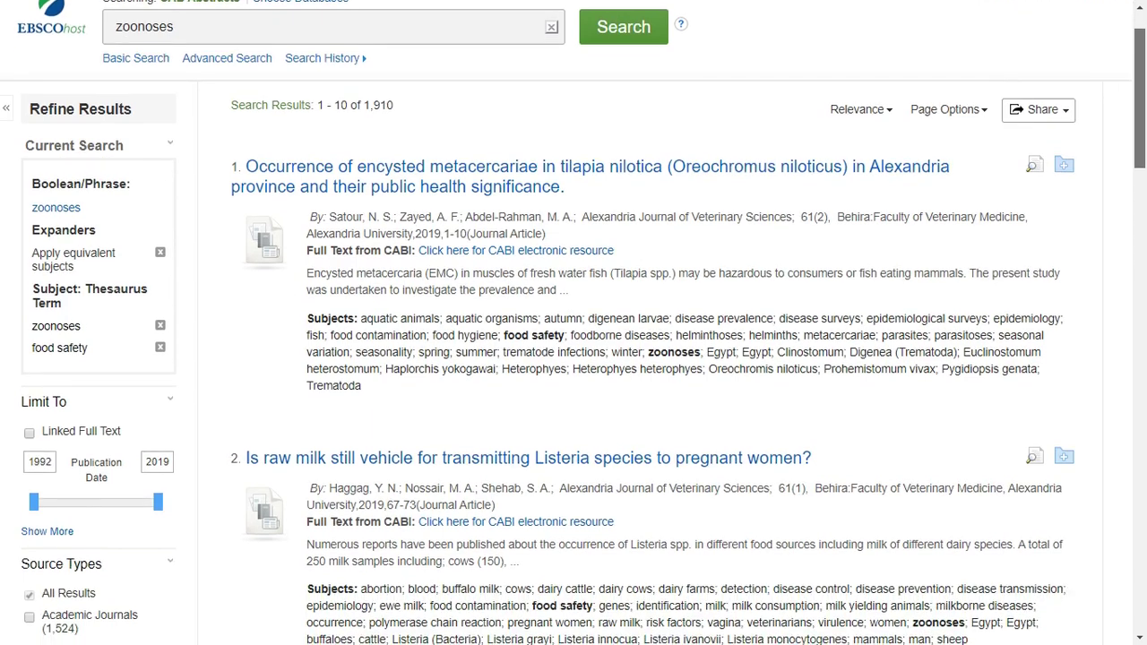
scroll(573, 323, "down", 1)
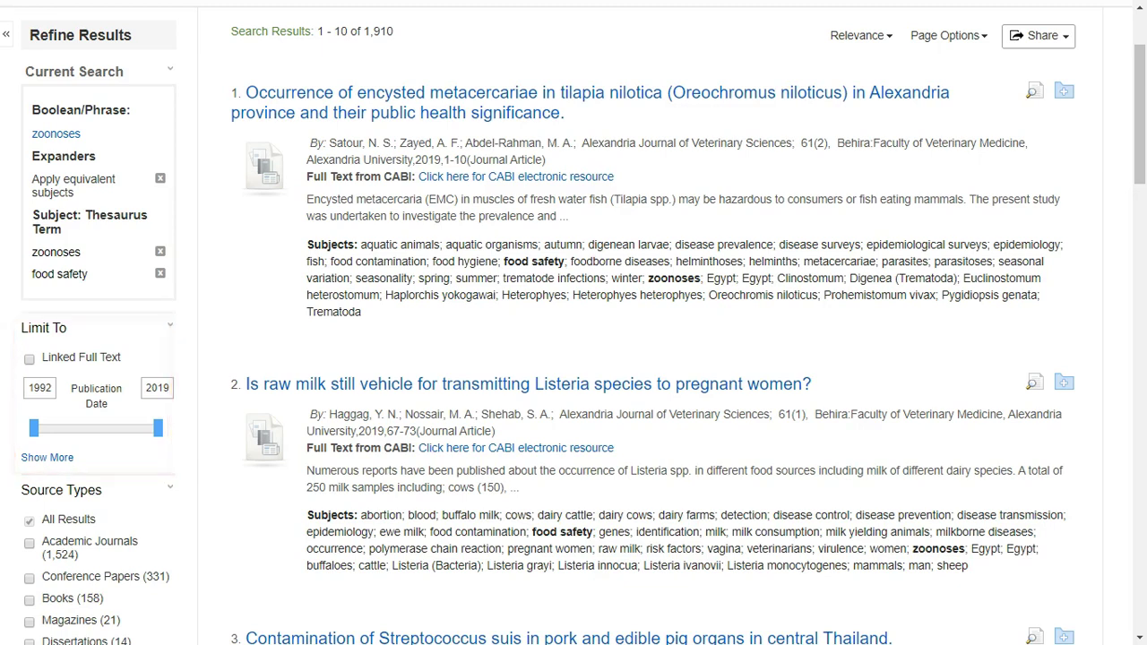
left_click_drag(122, 357, 41, 357)
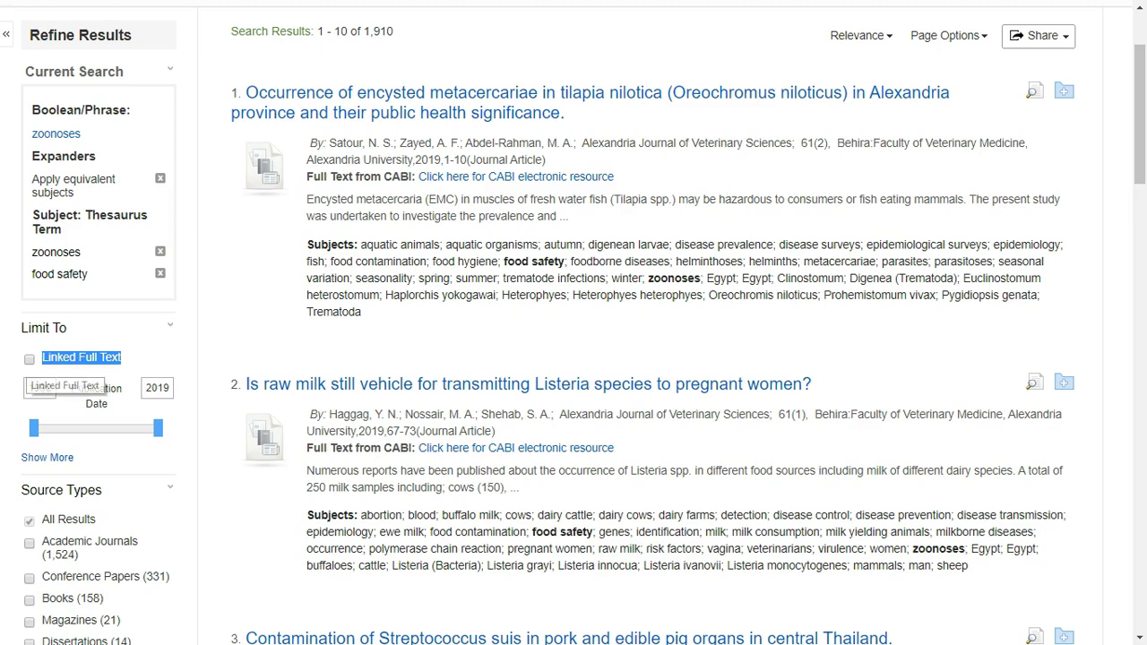
left_click(28, 359)
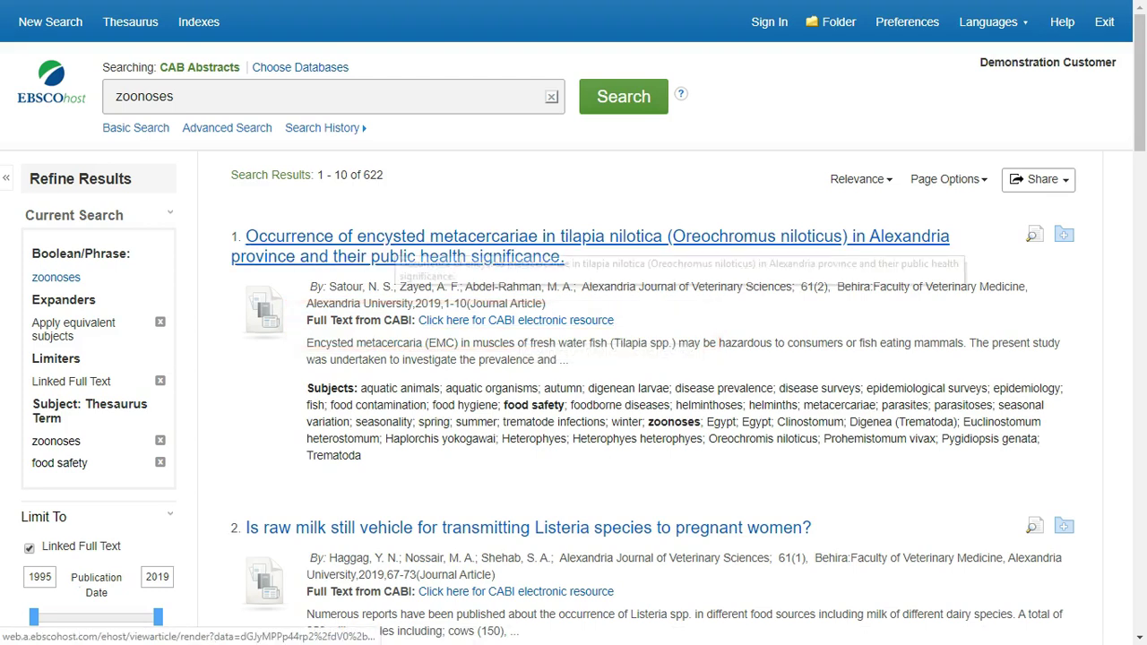
- Read the detailed record for 'Occurrence of encysted metacercariae in tilapia nilotica'
left_click(399, 251)
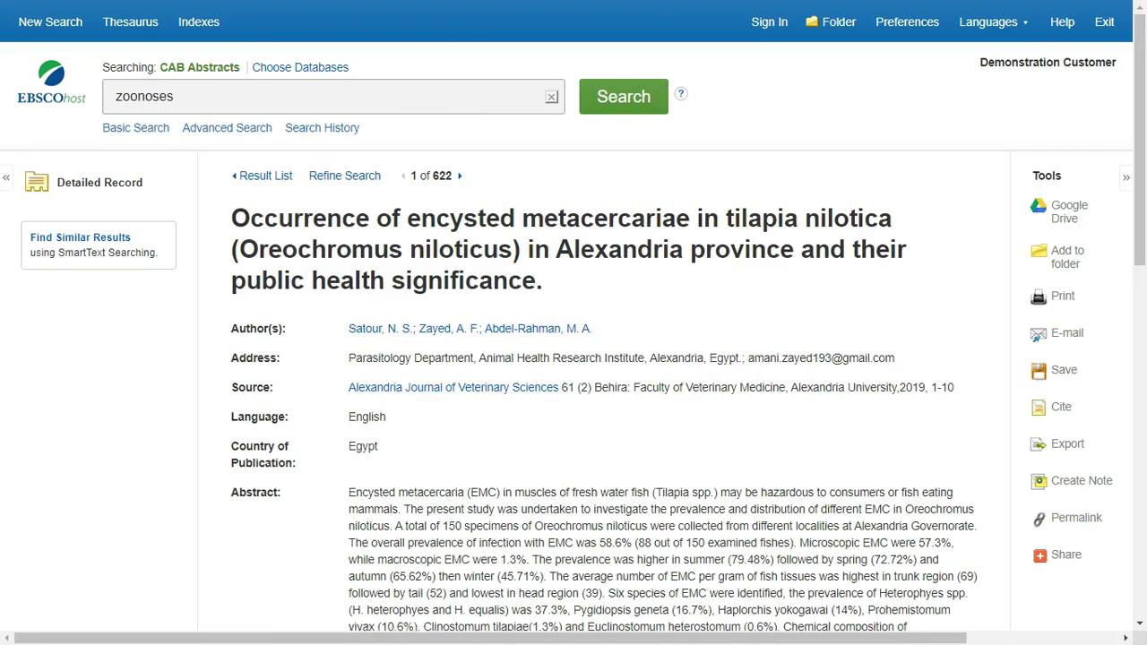
scroll(573, 359, "down", 2)
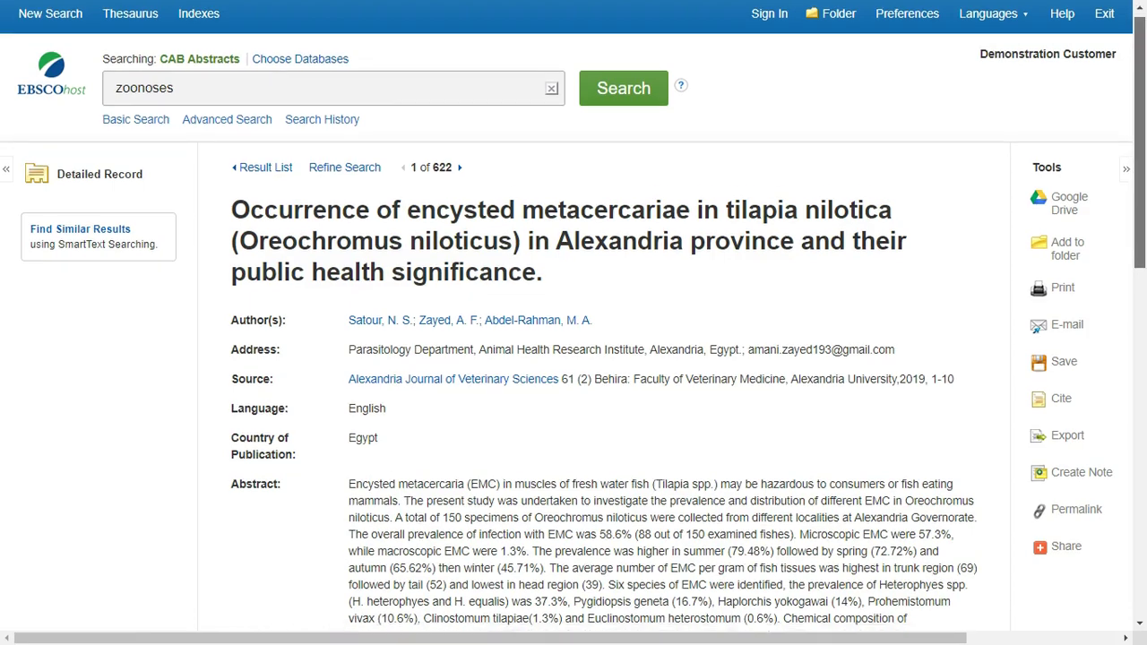
scroll(574, 358, "down", 1)
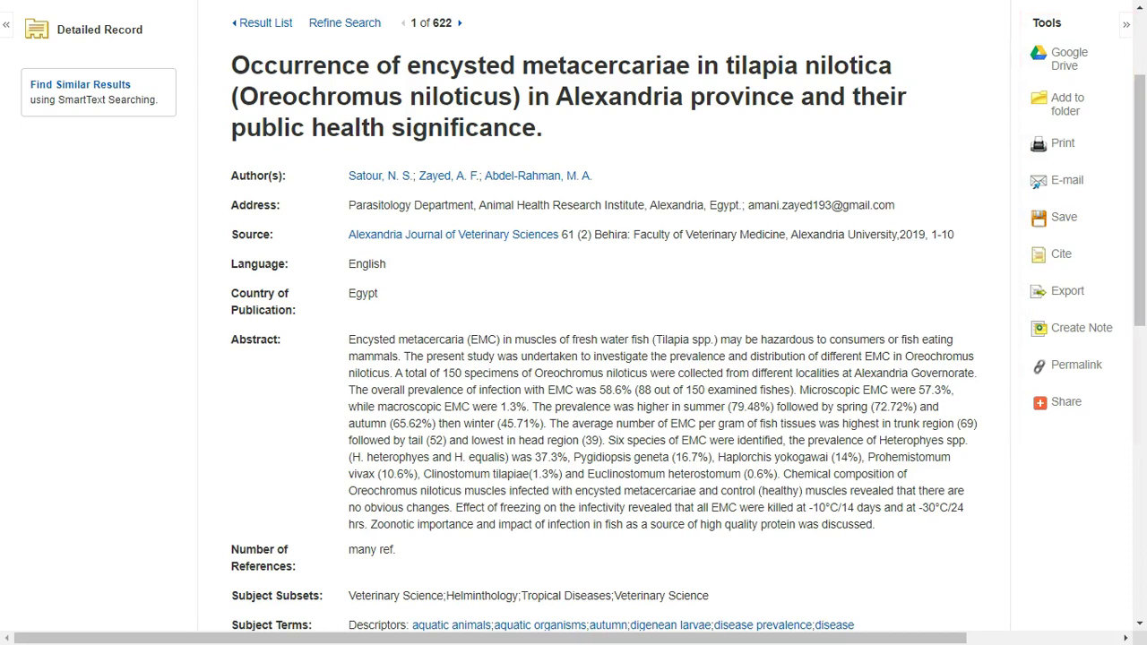
scroll(574, 323, "up", 3)
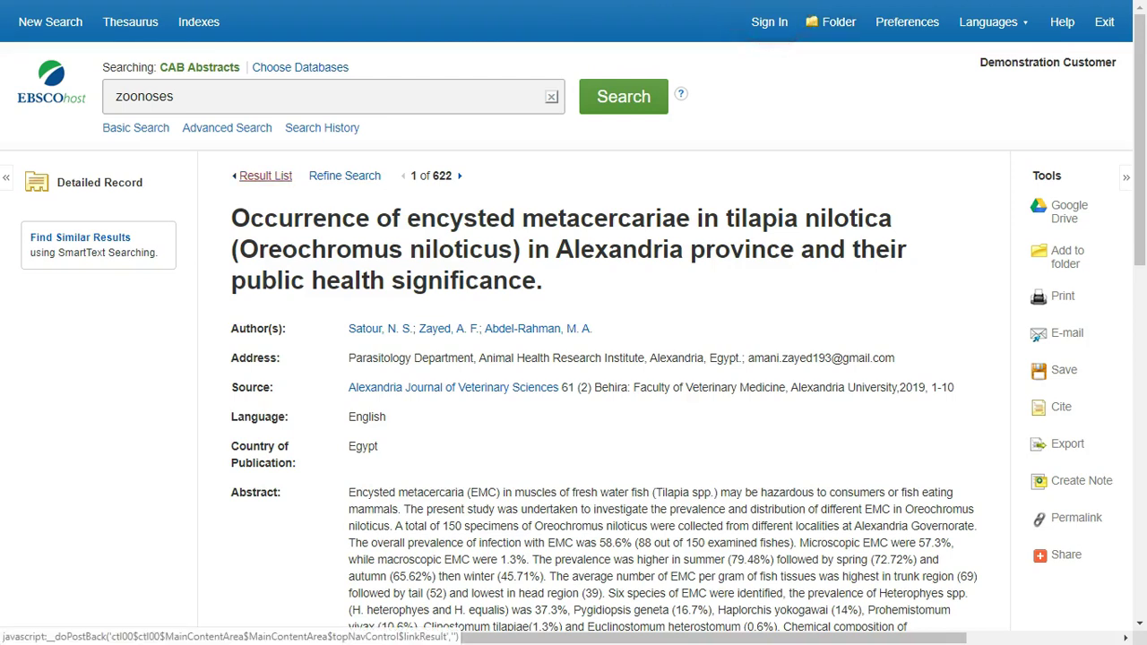
- Return to the 622-result list and view the EBSCOhost Help window, centred on screen
left_click(265, 176)
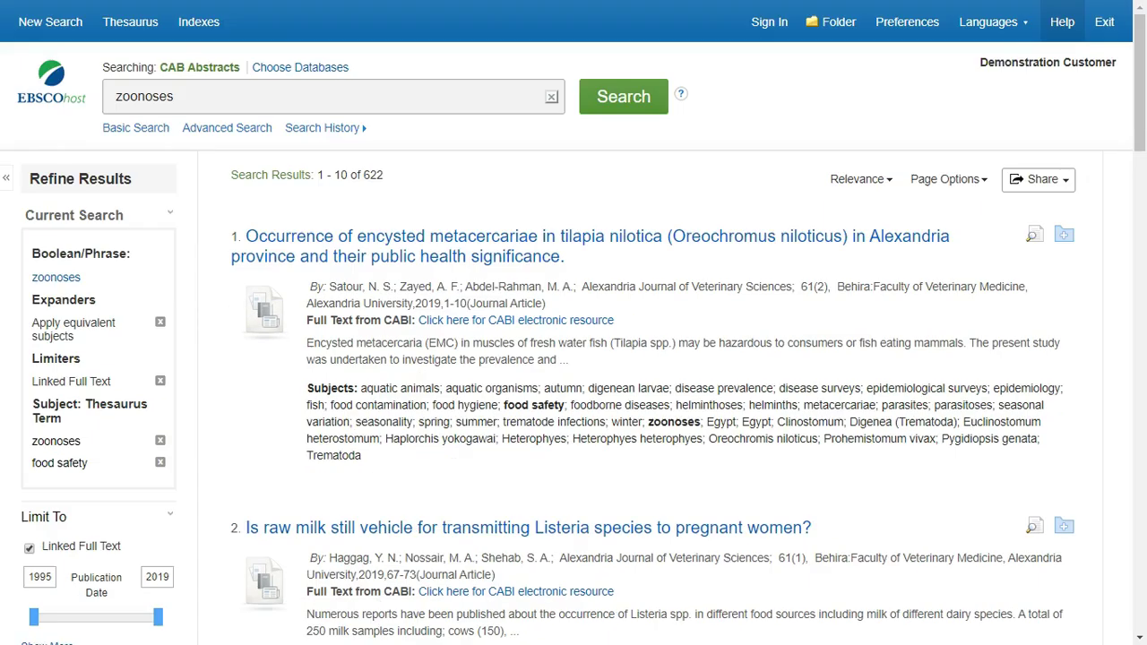
left_click(1062, 21)
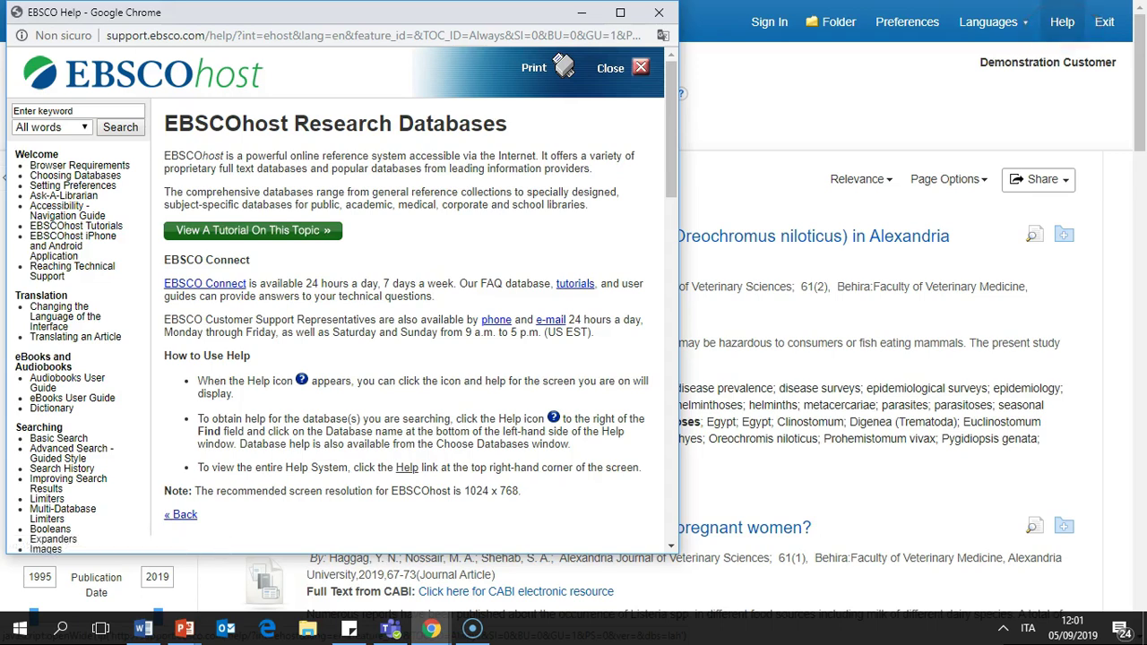
left_click_drag(269, 13, 522, 29)
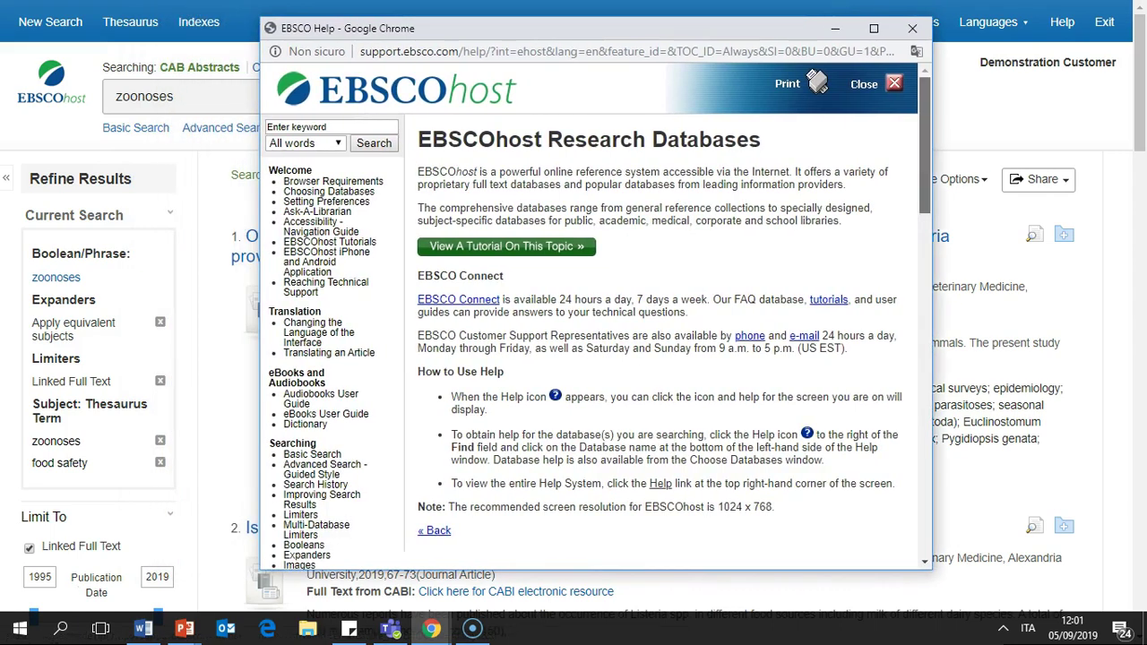
scroll(592, 314, "down", 5)
scroll(591, 314, "down", 10)
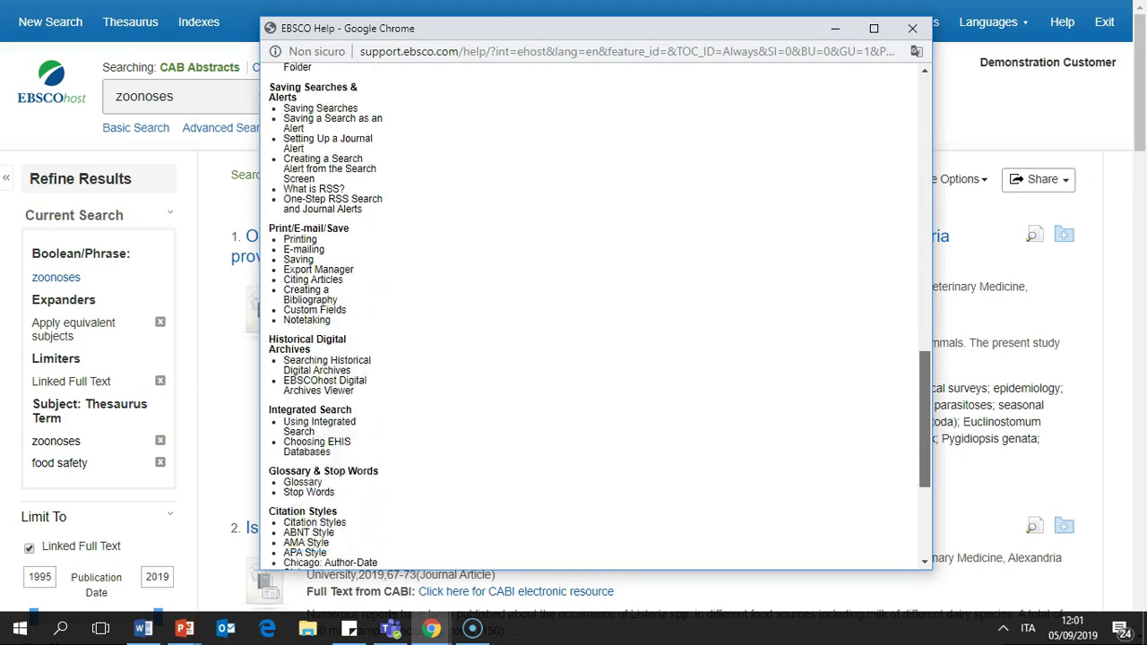